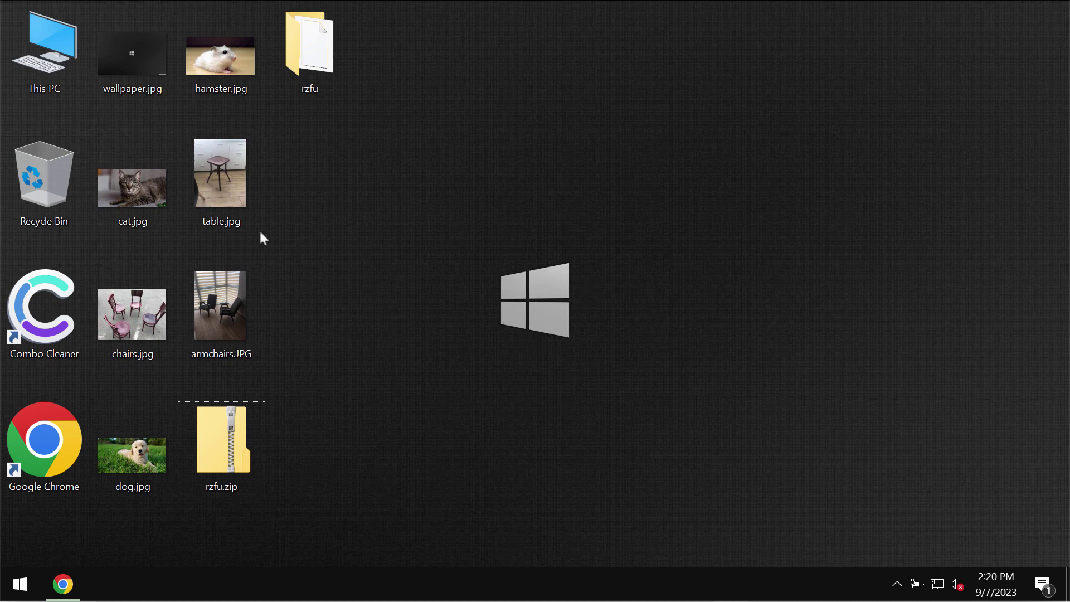
Preview table.jpg and hamster.jpg on the desktop, closing each viewer afterwards
double_click(245, 178)
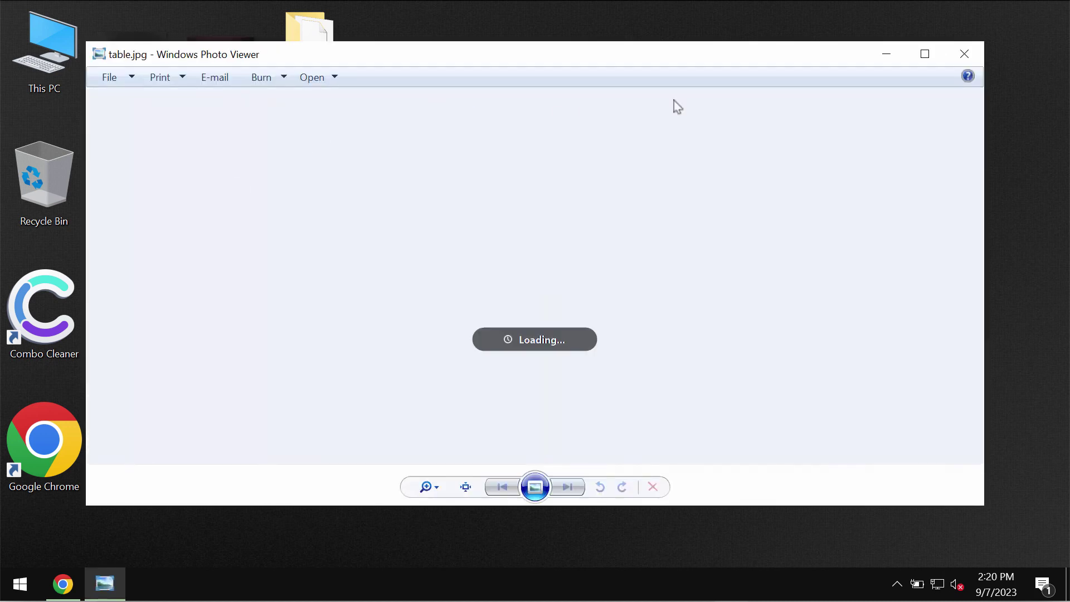
left_click(964, 53)
left_click(279, 74)
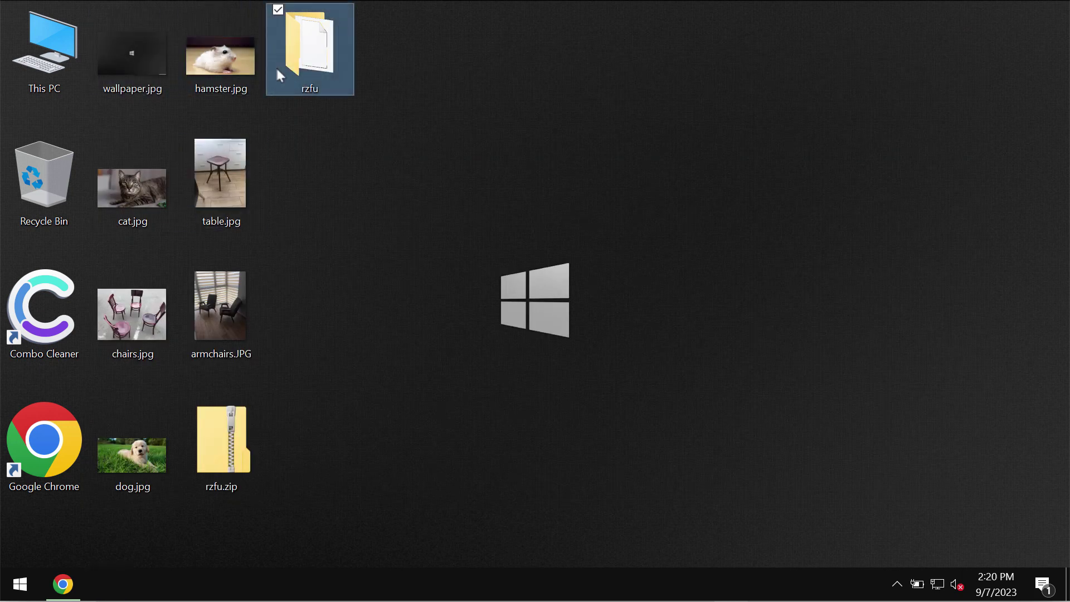
left_click(231, 63)
double_click(230, 64)
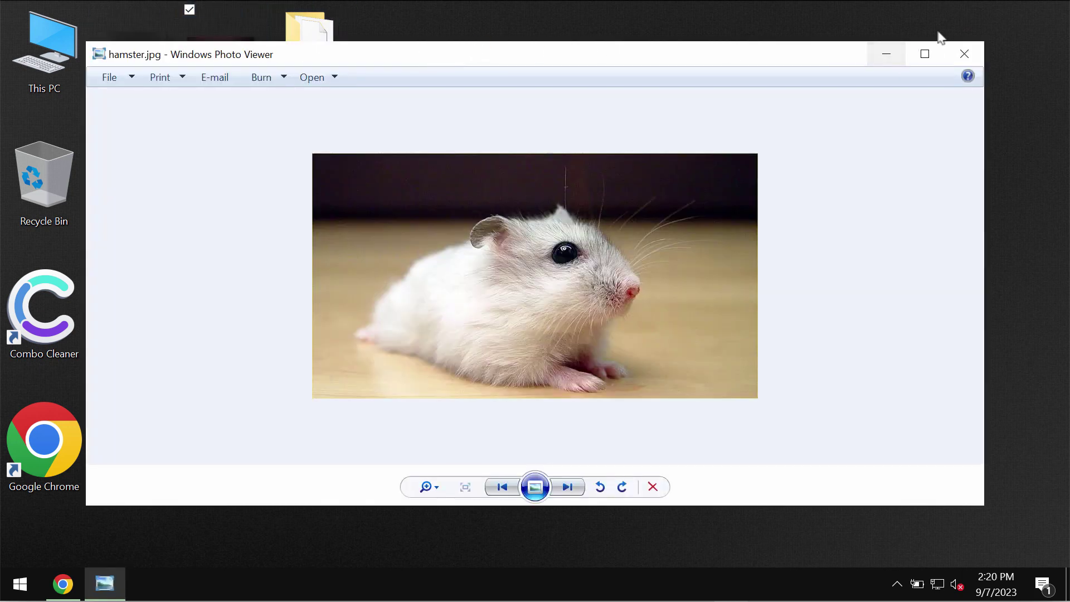
left_click(965, 52)
left_click(831, 226)
Preview chairs.jpg and cat.jpg, closing each viewer afterwards
left_click(117, 312)
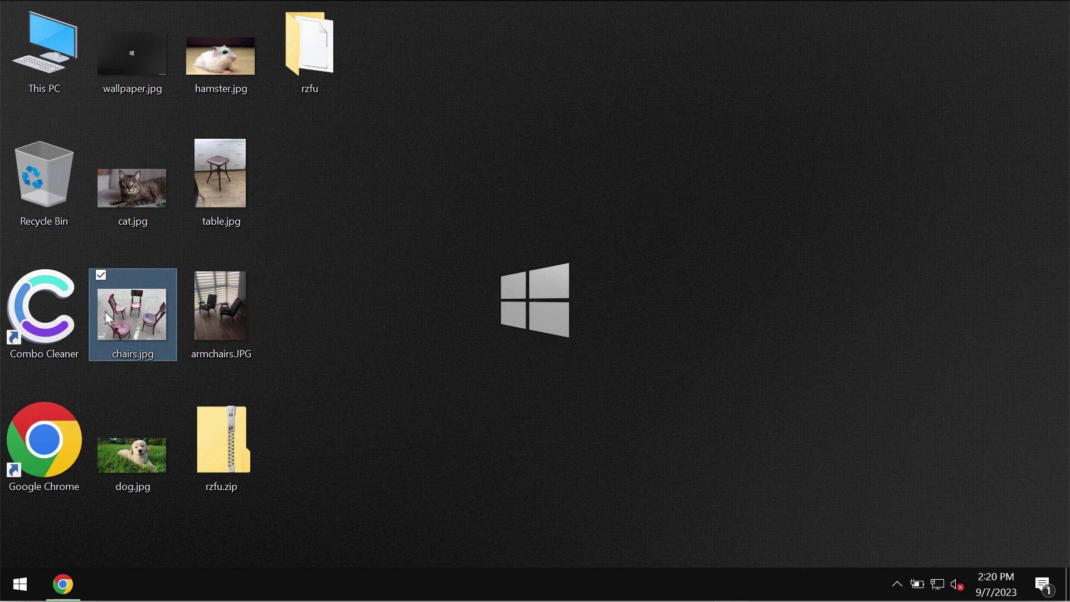
double_click(117, 312)
left_click(965, 53)
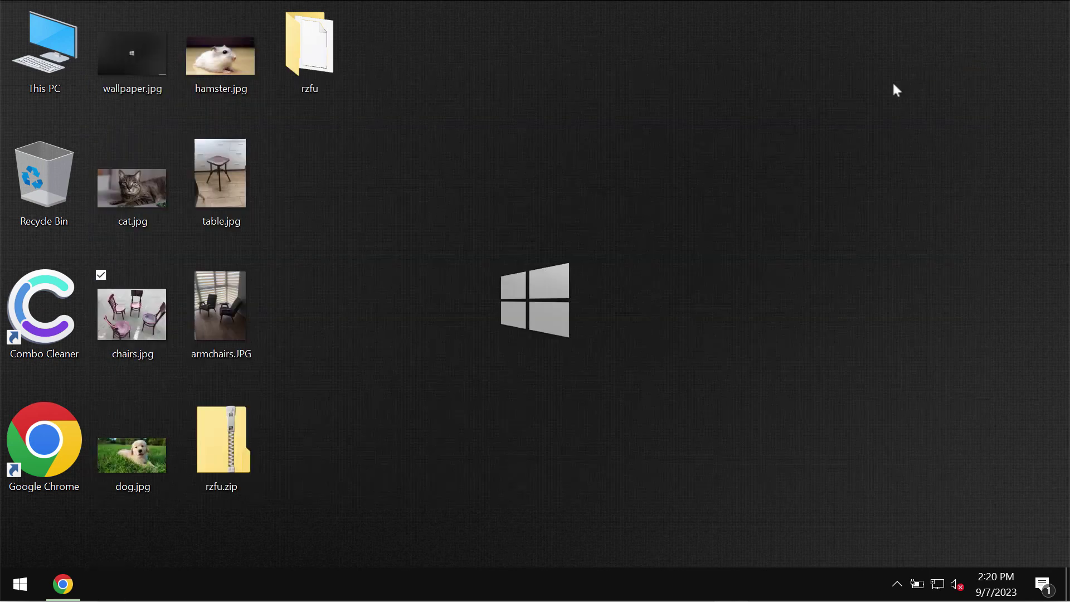
left_click(156, 187)
double_click(156, 187)
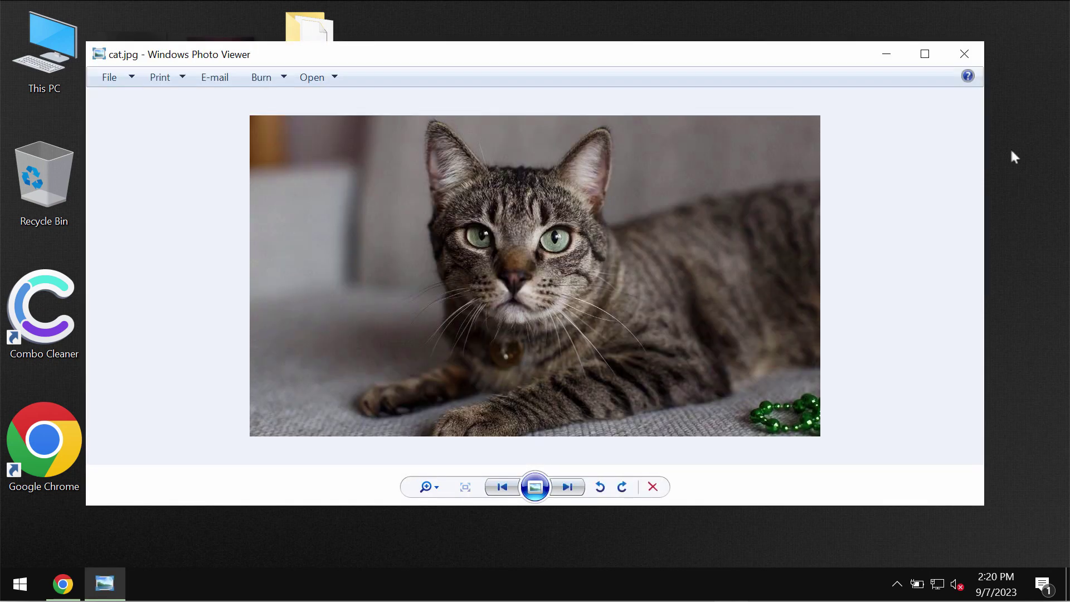
left_click(964, 53)
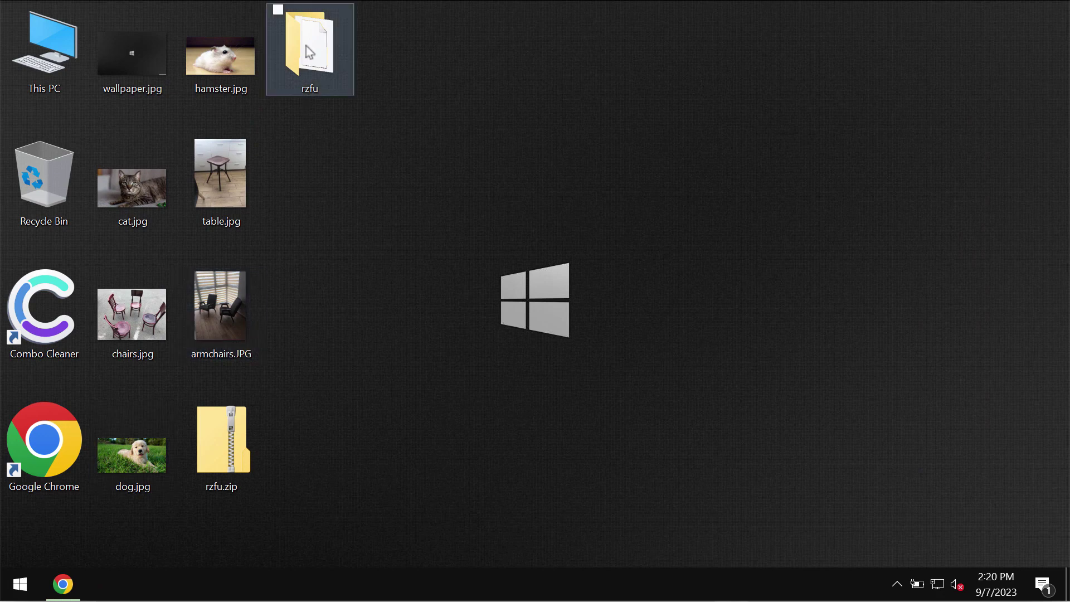
Sign out of Windows from the Start right-click menu, then sign back in
right_click(22, 582)
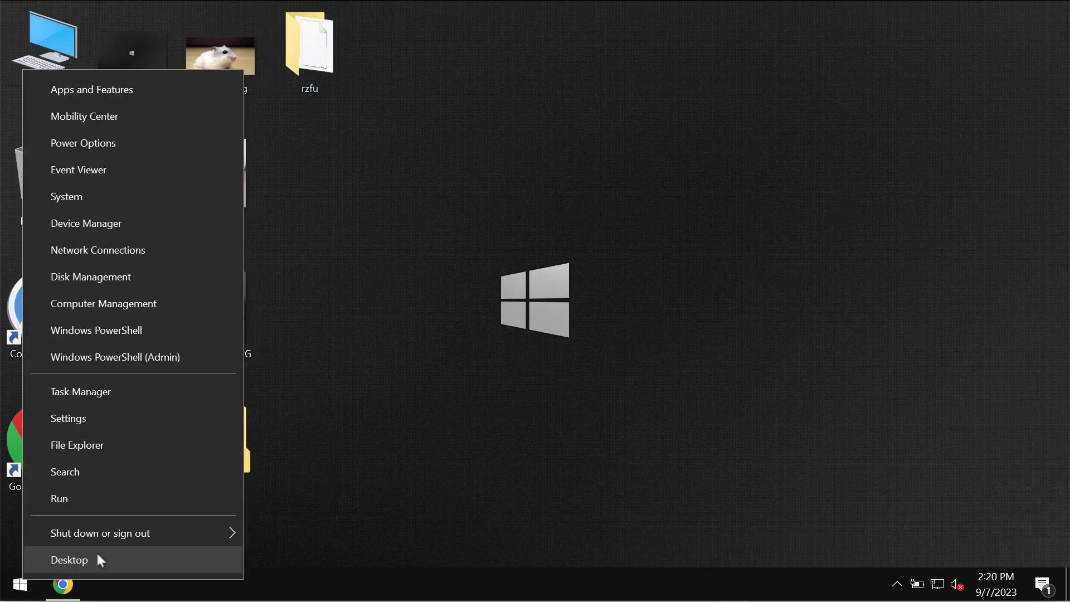
mouse_move(147, 534)
left_click(345, 446)
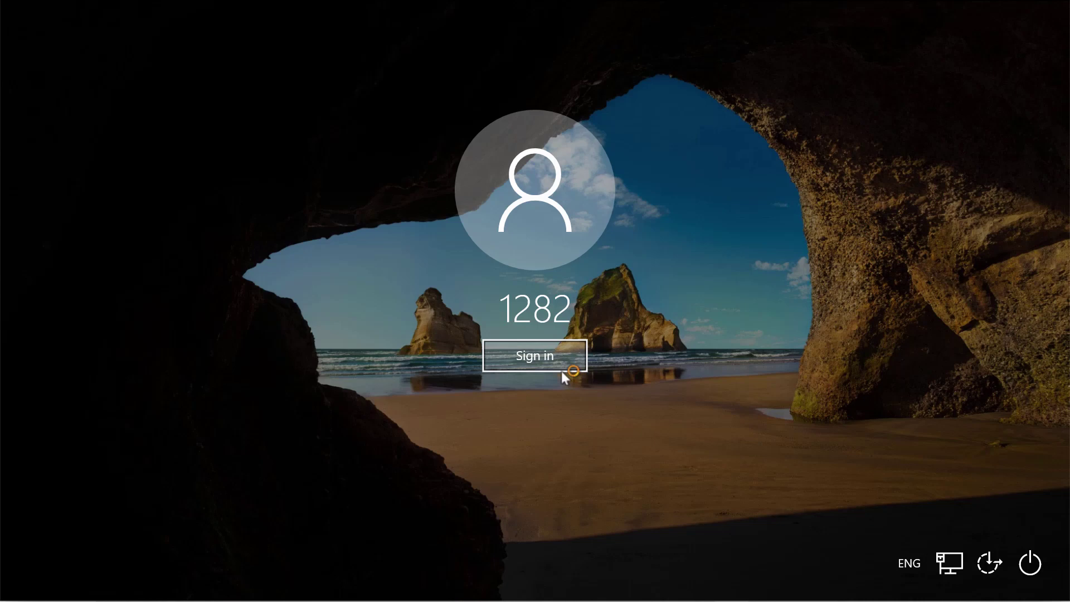
left_click(561, 370)
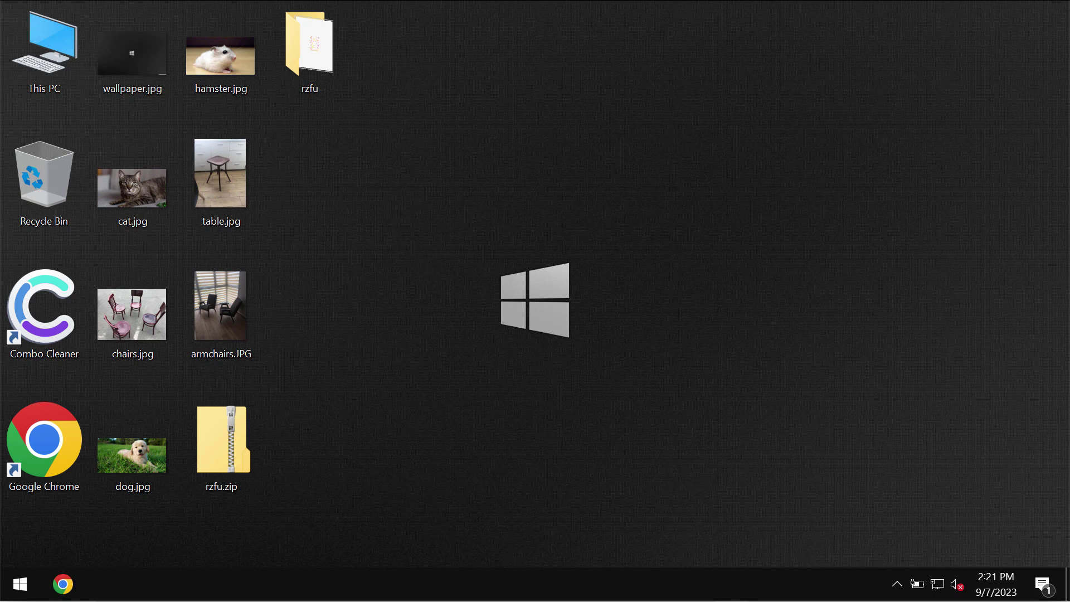
Try opening hamster.jpg.rzfu and dismiss the 'Windows can't open this type of file' message
left_click(644, 137)
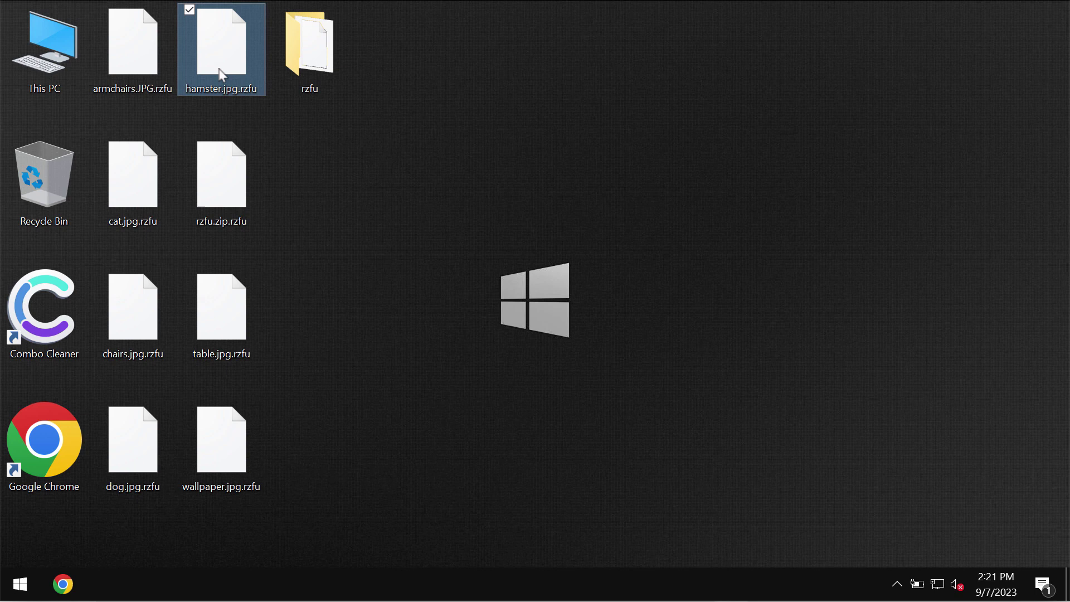
double_click(222, 61)
left_click(714, 162)
left_click(421, 397)
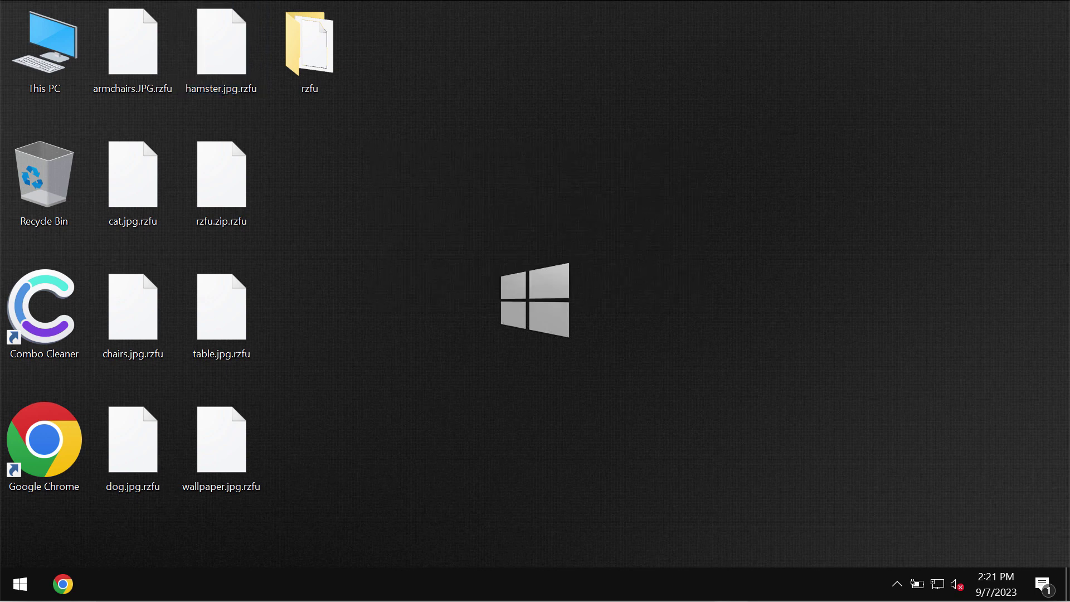
key("ctrl")
Open Chrome maximized, go to combocleaner.com via its shortcut tile, and dismiss the update notice
double_click(44, 441)
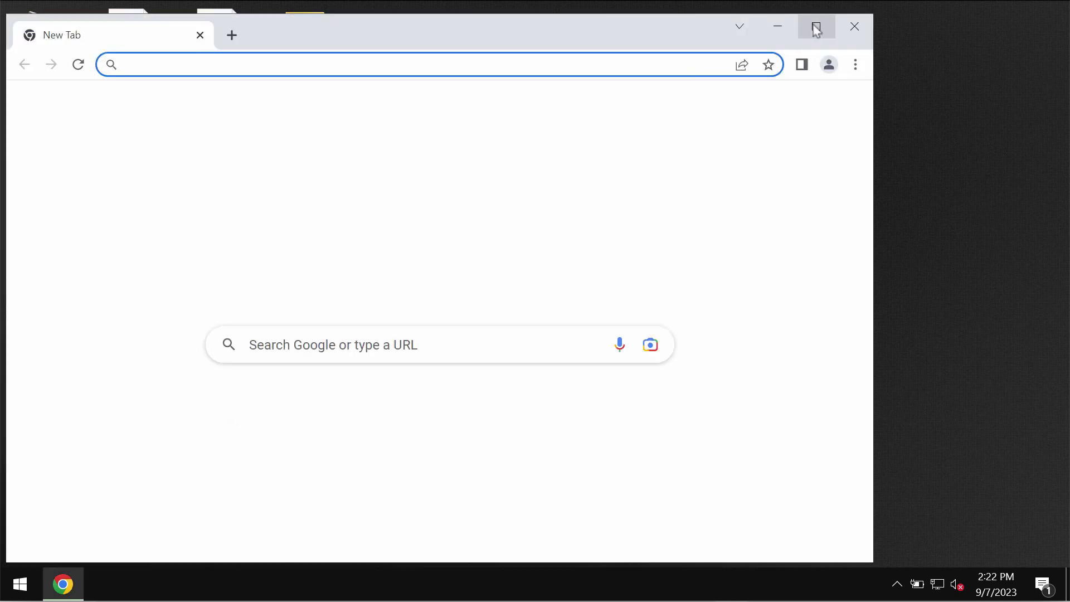
left_click(816, 27)
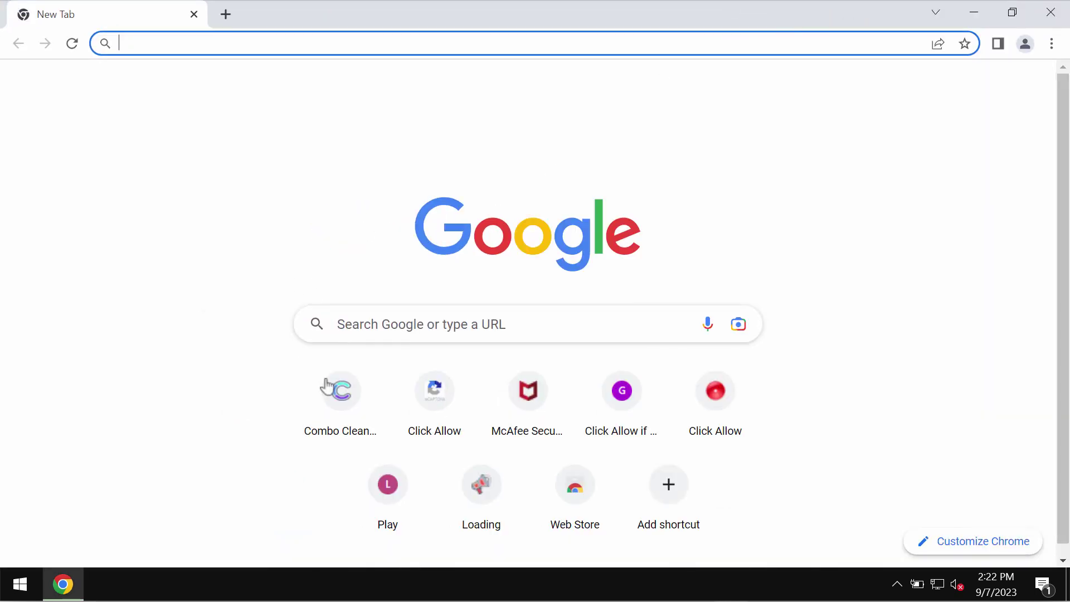
left_click(358, 411)
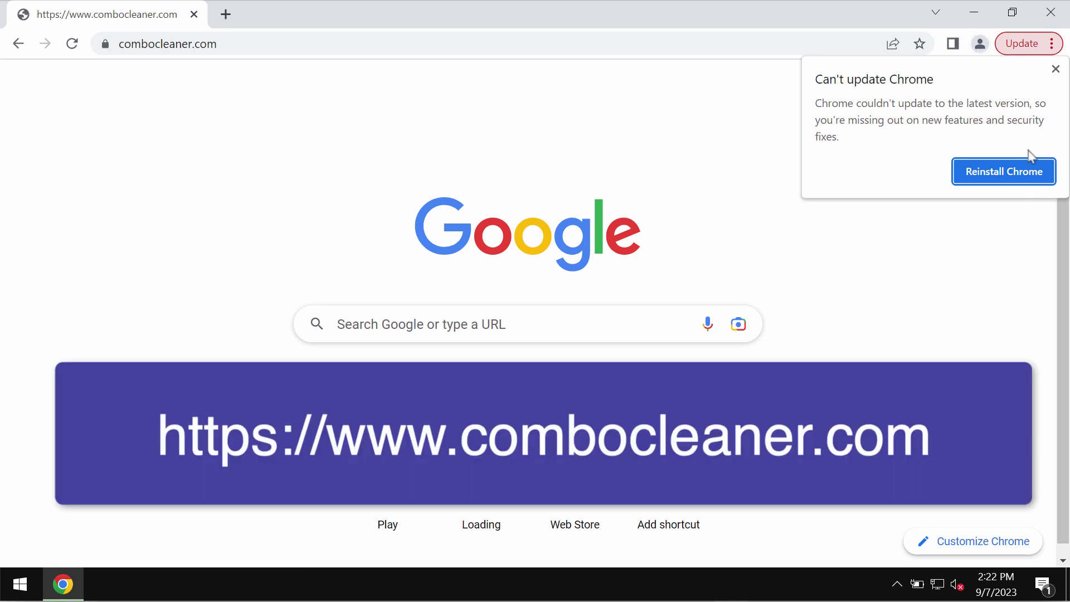
left_click(1056, 69)
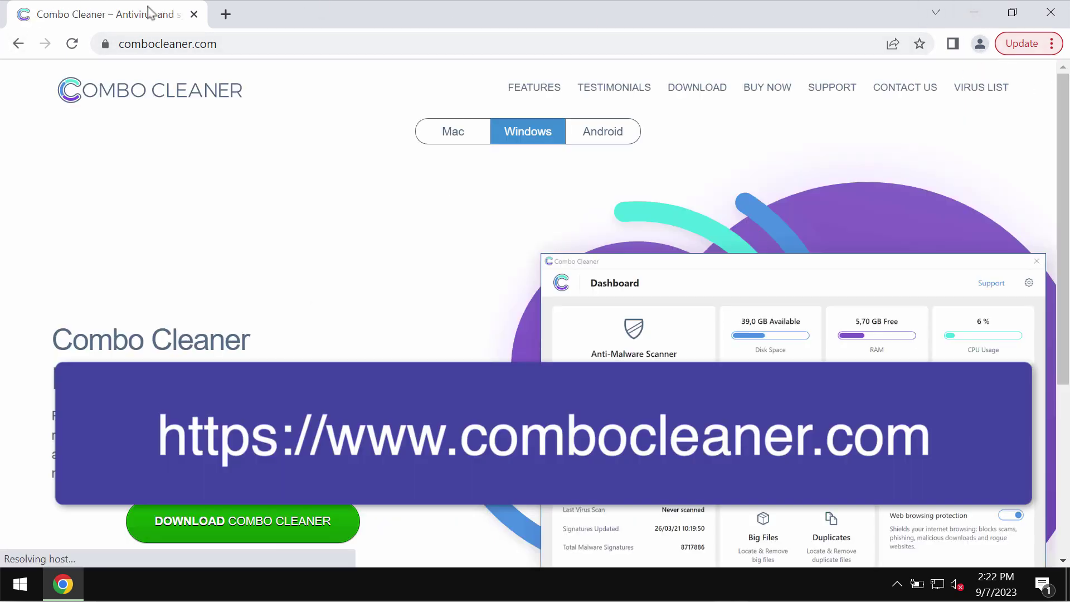
left_click(253, 44)
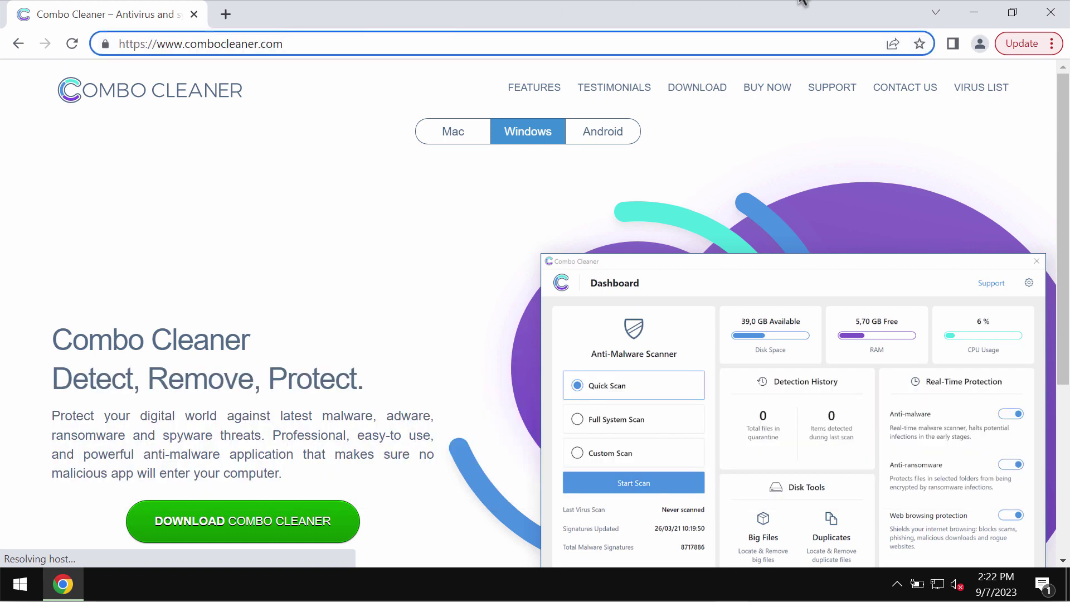
Minimize Chrome, launch Combo Cleaner from its desktop shortcut, and start a Quick Scan
left_click(977, 14)
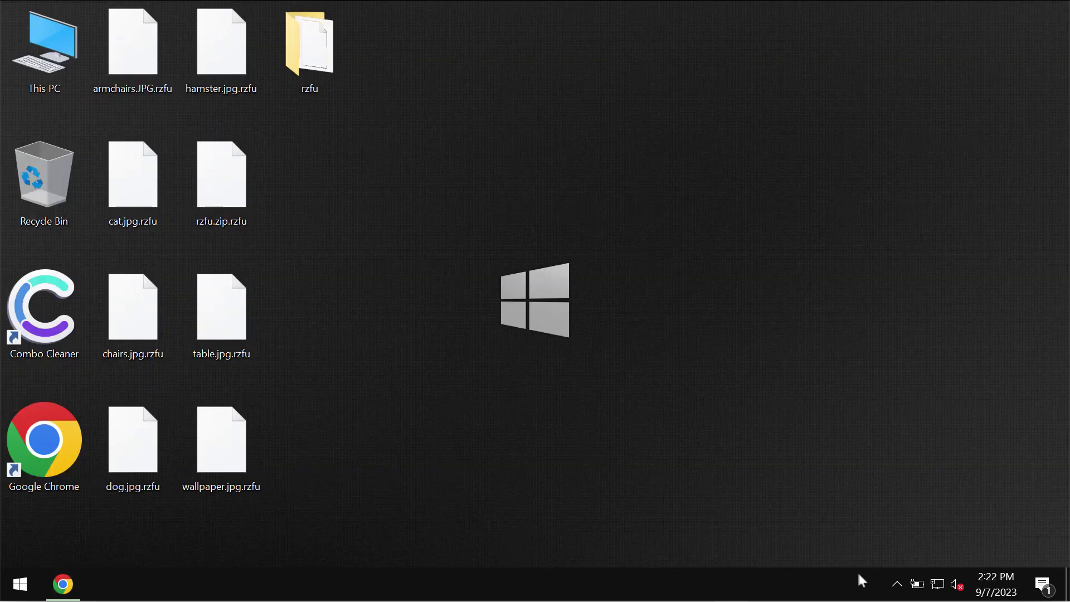
left_click(897, 584)
left_click(44, 310)
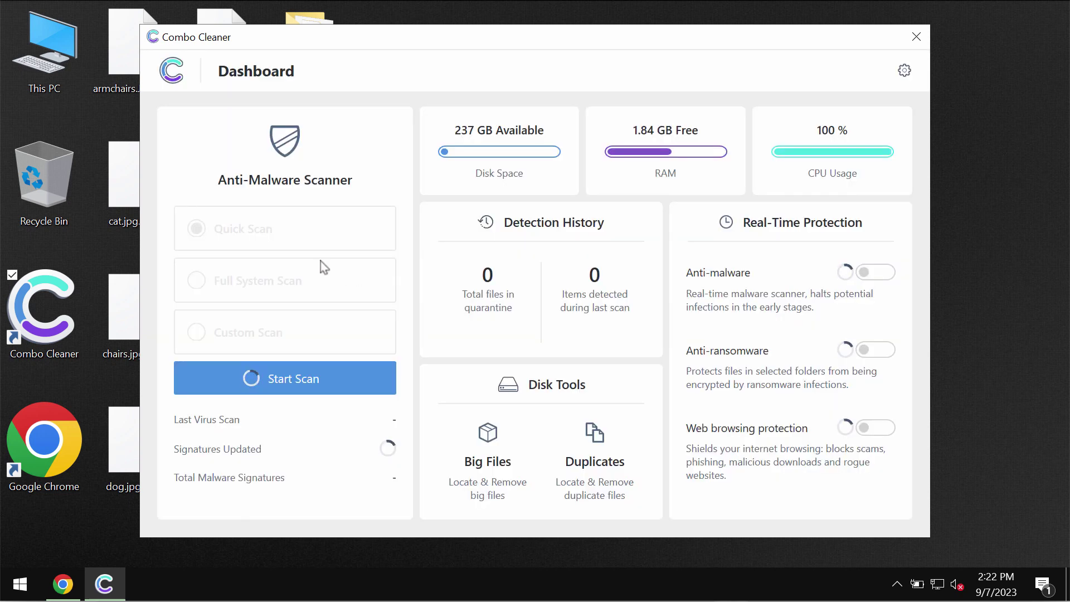
left_click_drag(524, 40, 512, 54)
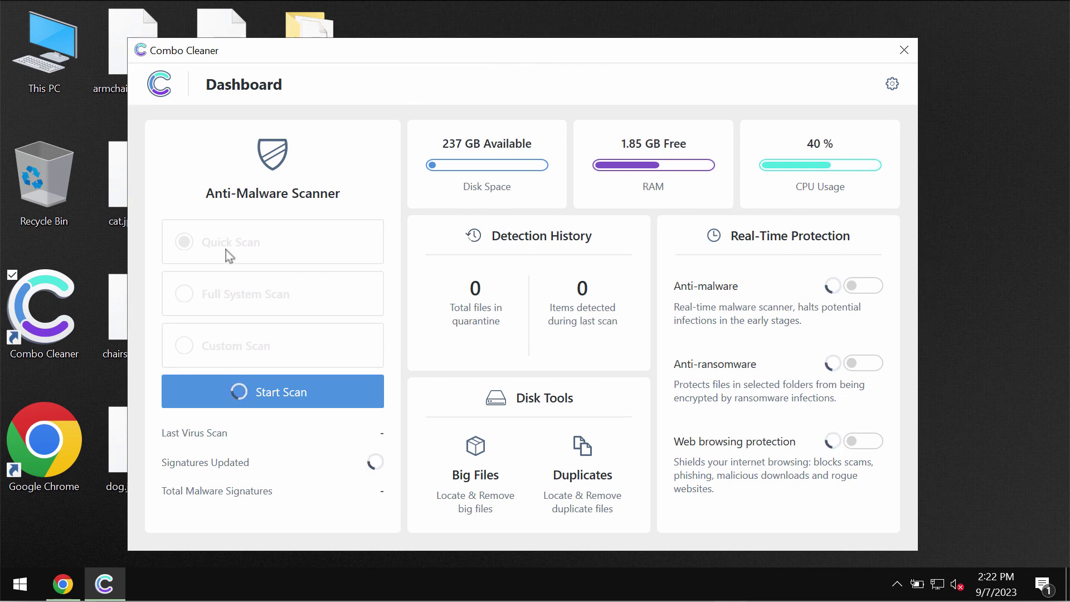
left_click(279, 403)
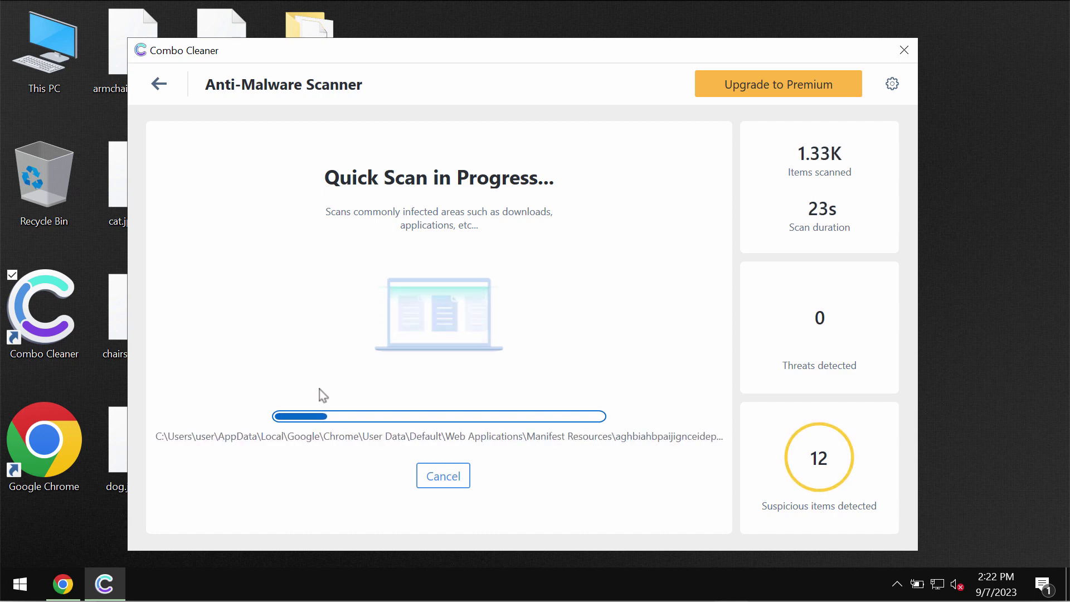
Check the Anti-Ransomware settings tab, which has no protected folders, then return to the Dashboard
left_click(891, 84)
left_click(479, 148)
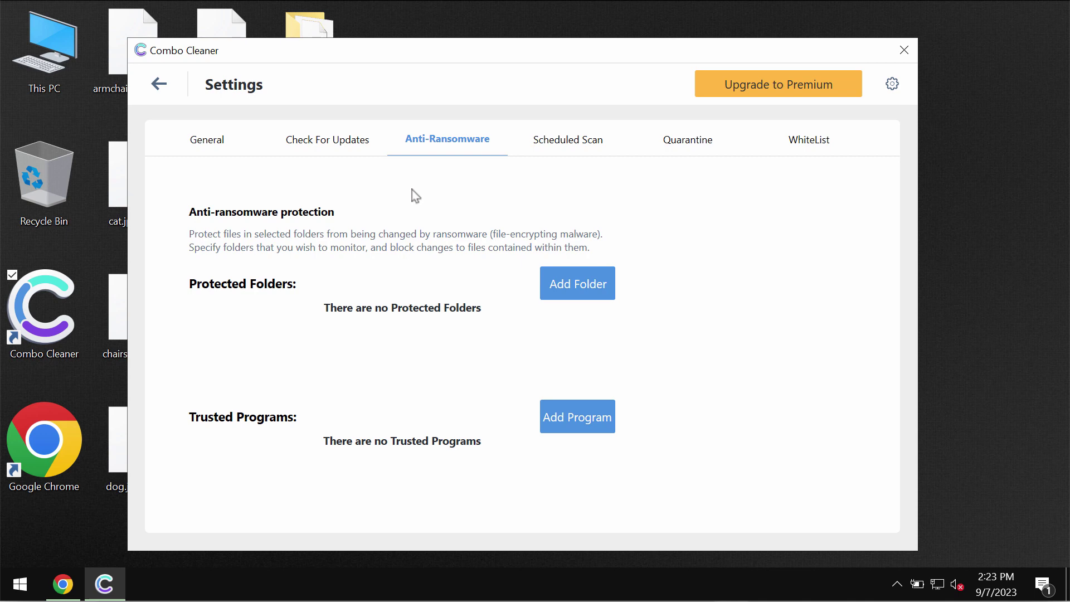
left_click(159, 85)
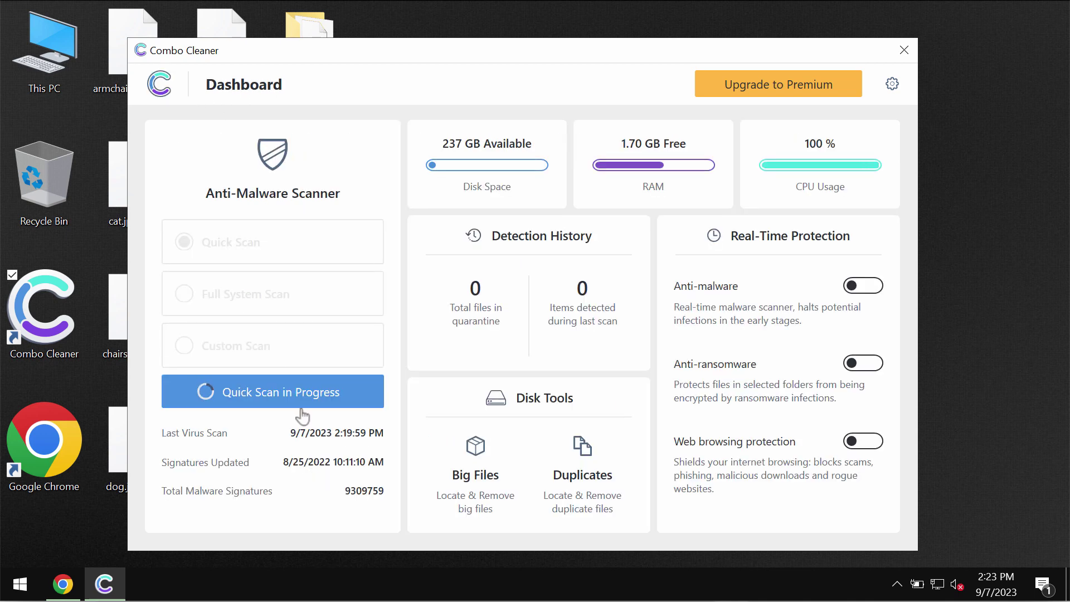
Cancel the running Quick Scan with 12 items detected, then show the Upgrade to Premium page
left_click(301, 407)
left_click(428, 474)
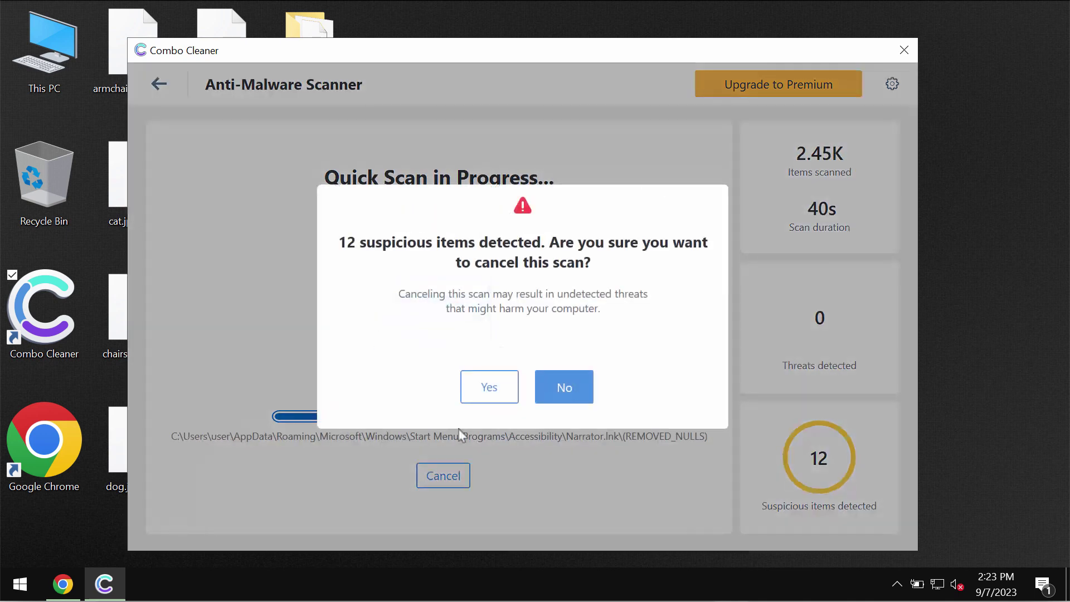
left_click(491, 395)
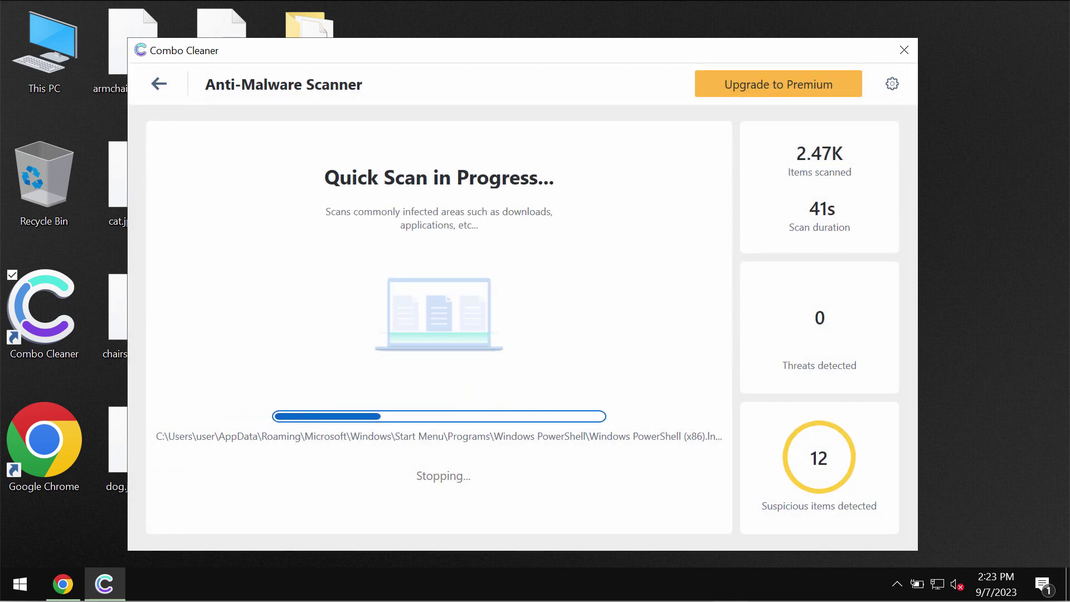
left_click(801, 97)
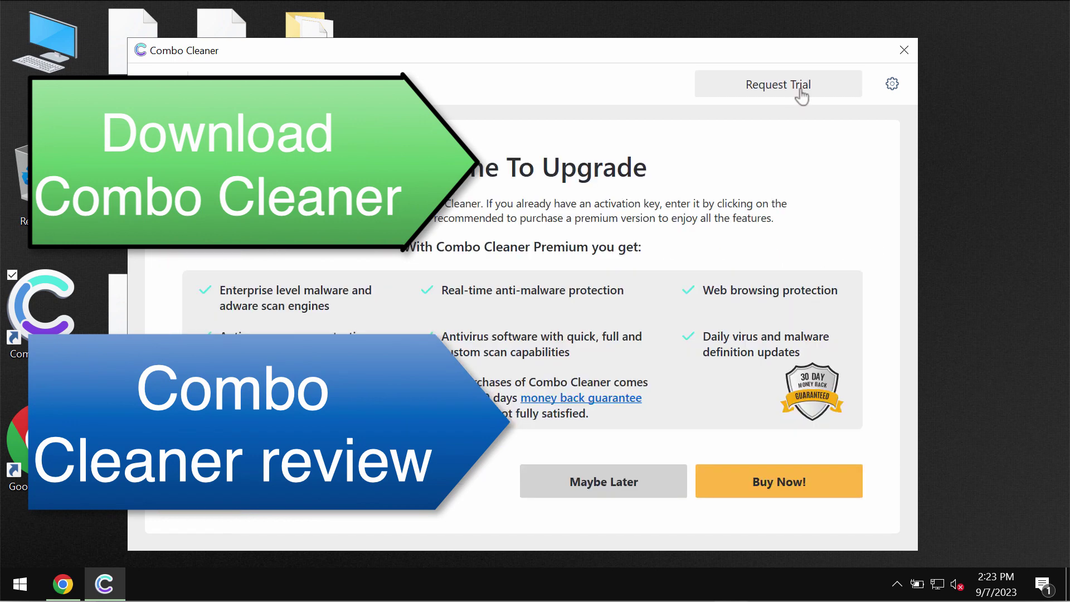